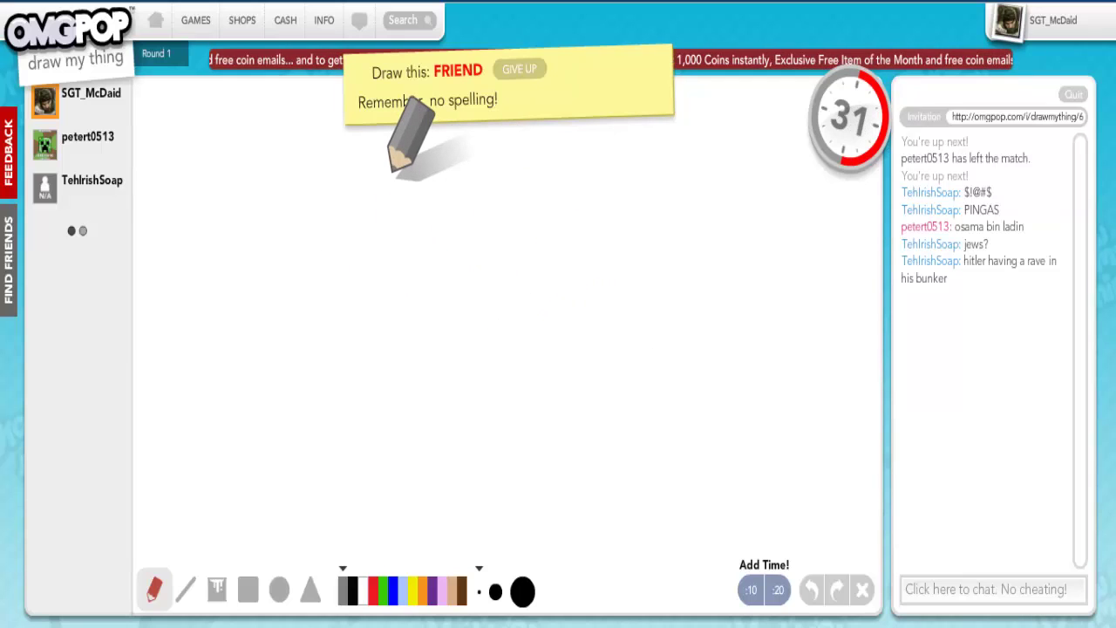
Step: Draw the first stick figure with a head, body, arms, legs, two dot eyes and a smile
{"action": "mouse_move", "coordinate": [345, 222]}
{"action": "left_mouse_down"}
{"action": "mouse_move", "coordinate": [405, 261]}
{"action": "mouse_move", "coordinate": [387, 502]}
{"action": "left_mouse_up"}
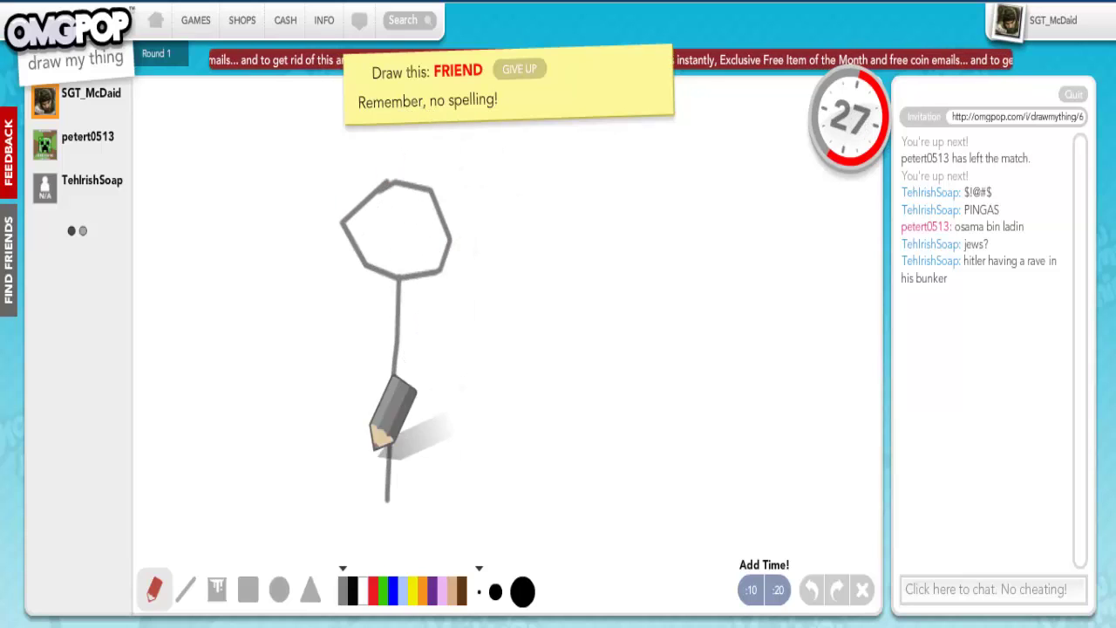
{"action": "left_click_drag", "start_coordinate": [310, 338], "coordinate": [471, 371]}
{"action": "left_click_drag", "start_coordinate": [387, 501], "coordinate": [299, 554]}
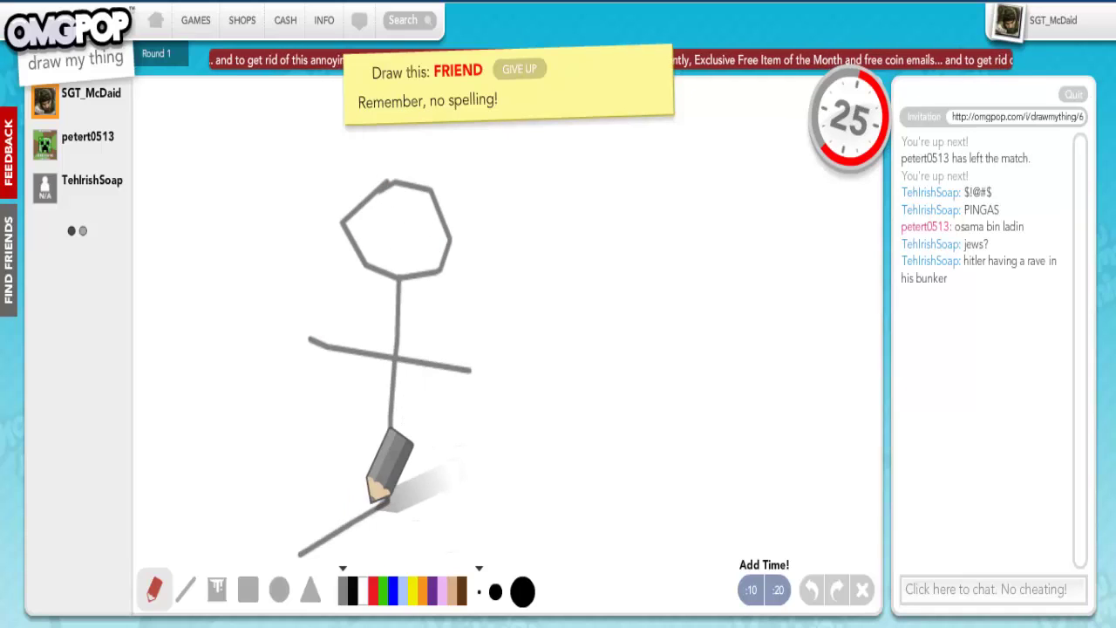
{"action": "left_click_drag", "start_coordinate": [384, 501], "coordinate": [430, 548]}
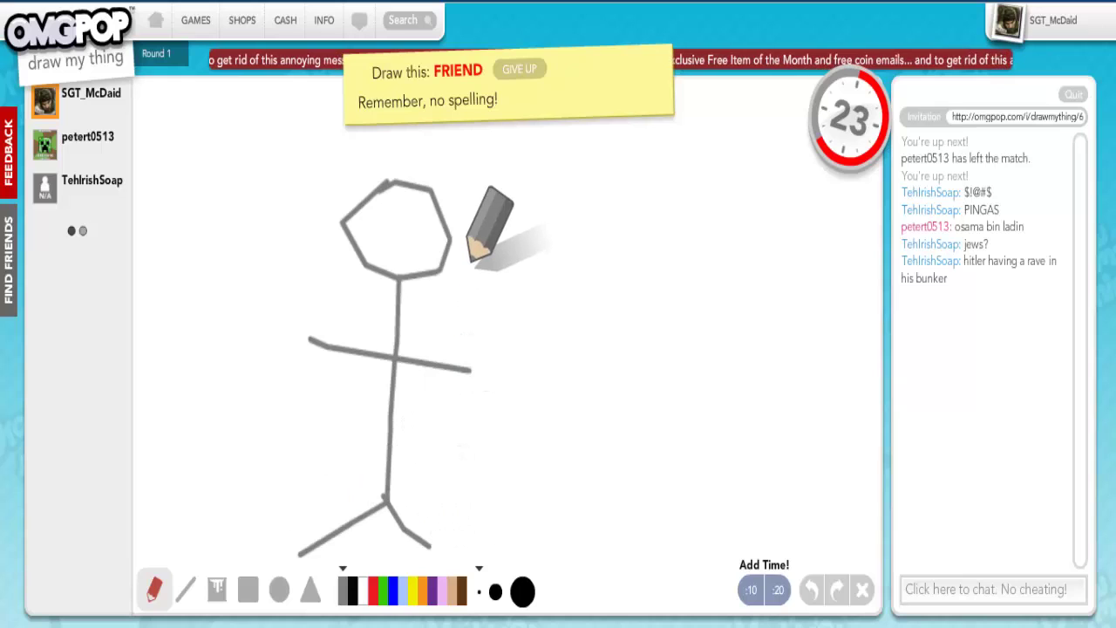
{"action": "left_click", "coordinate": [381, 211]}
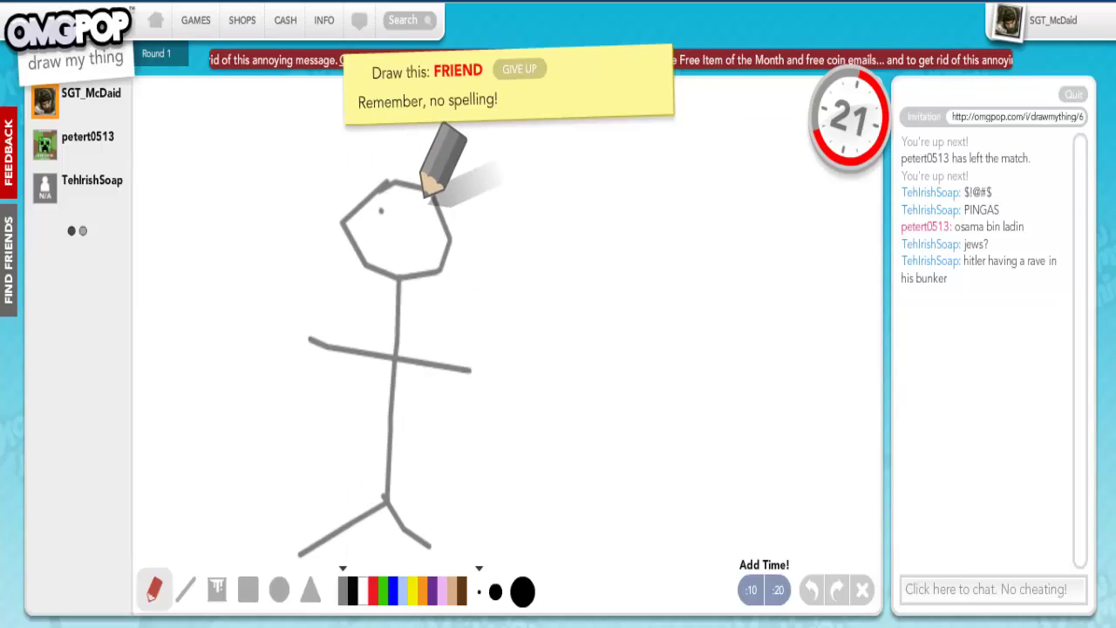
{"action": "left_click_drag", "start_coordinate": [373, 235], "coordinate": [428, 243]}
{"action": "left_click", "coordinate": [422, 209]}
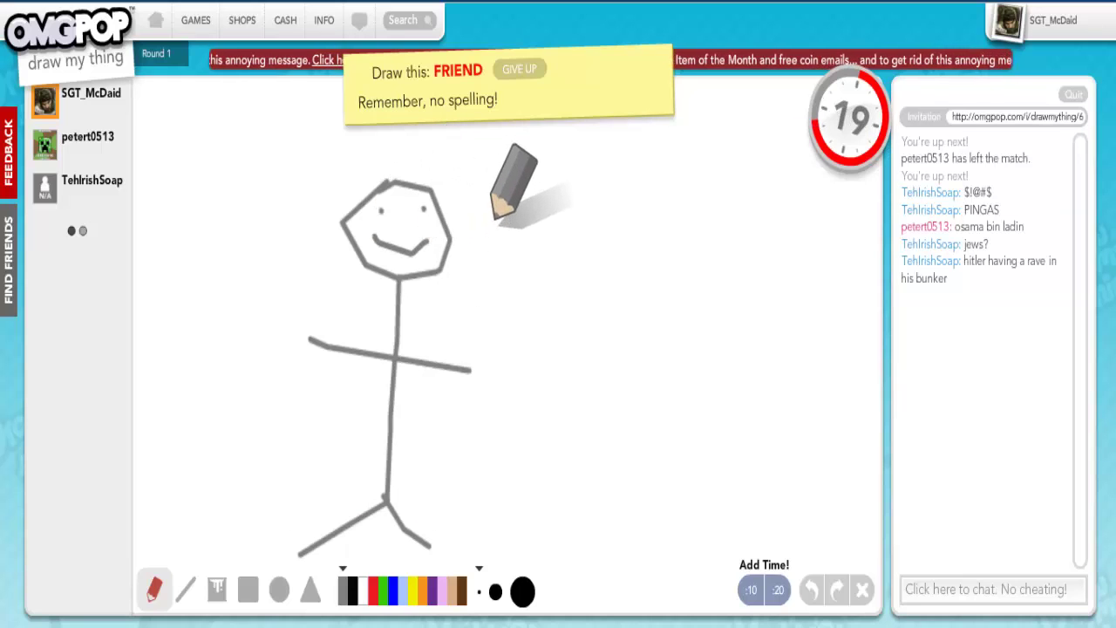
Step: Draw a second stick figure to its right with a face, body, arms and two legs
{"action": "left_click_drag", "start_coordinate": [667, 197], "coordinate": [684, 225]}
{"action": "left_click", "coordinate": [661, 212]}
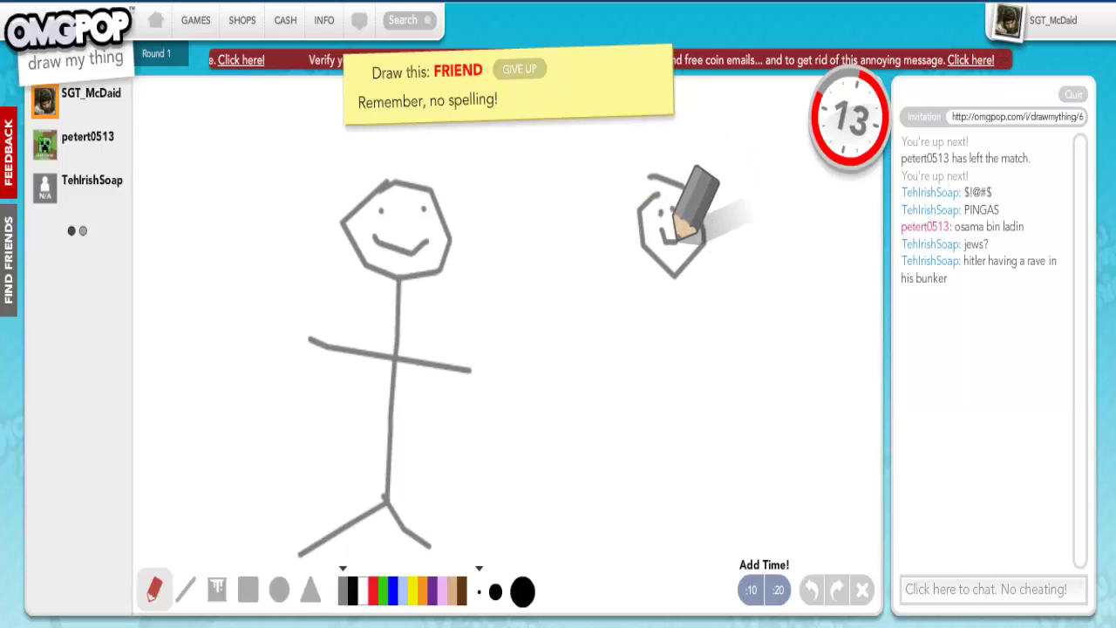
{"action": "left_click_drag", "start_coordinate": [676, 276], "coordinate": [694, 462]}
{"action": "left_click_drag", "start_coordinate": [636, 369], "coordinate": [725, 347]}
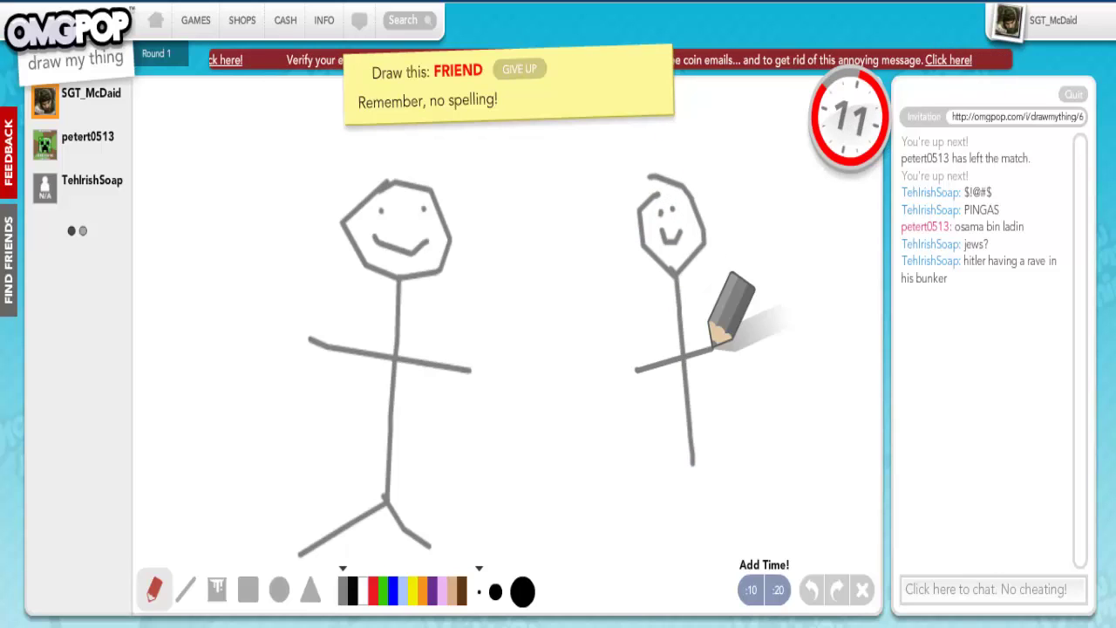
{"action": "left_click_drag", "start_coordinate": [689, 449], "coordinate": [665, 502]}
{"action": "left_click_drag", "start_coordinate": [689, 451], "coordinate": [749, 506]}
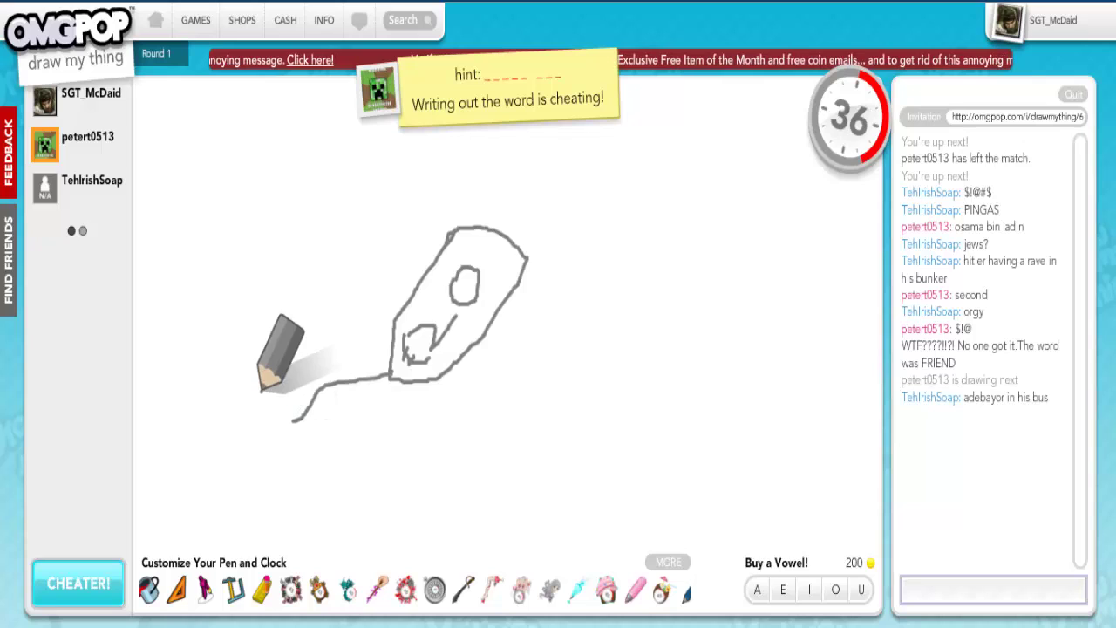
{"action": "type", "text": "price t"}
Step: Submit 'price tag' as the guess in chat
{"action": "key", "text": "Return"}
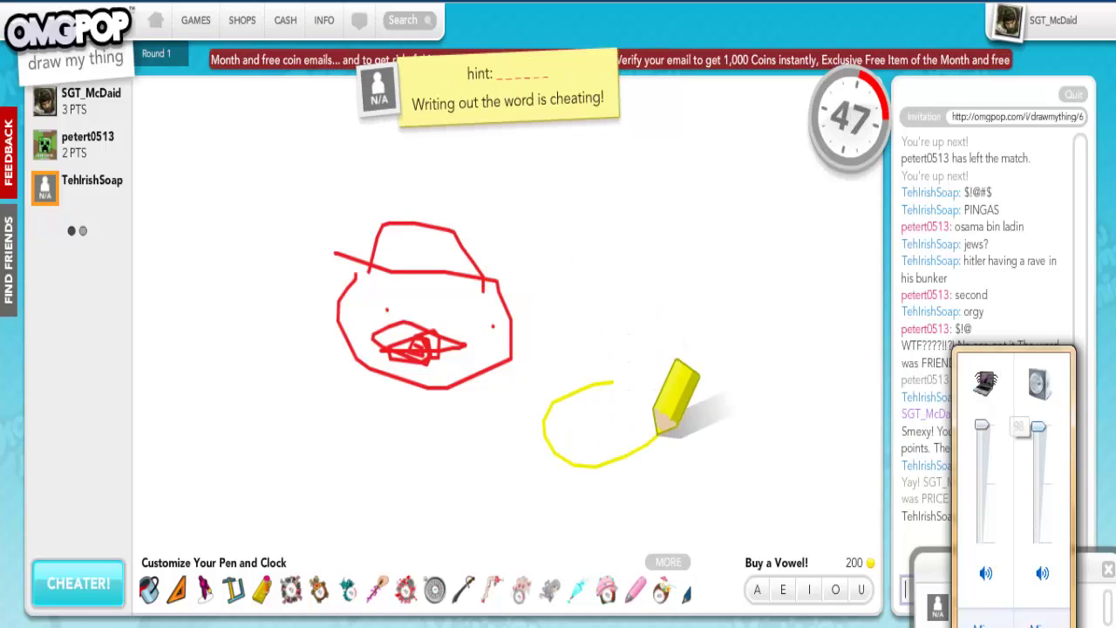
Step: Turn the volume down, close the Volume Mixer, and guess 'circus' in chat
{"action": "left_click_drag", "start_coordinate": [1038, 425], "coordinate": [1038, 460]}
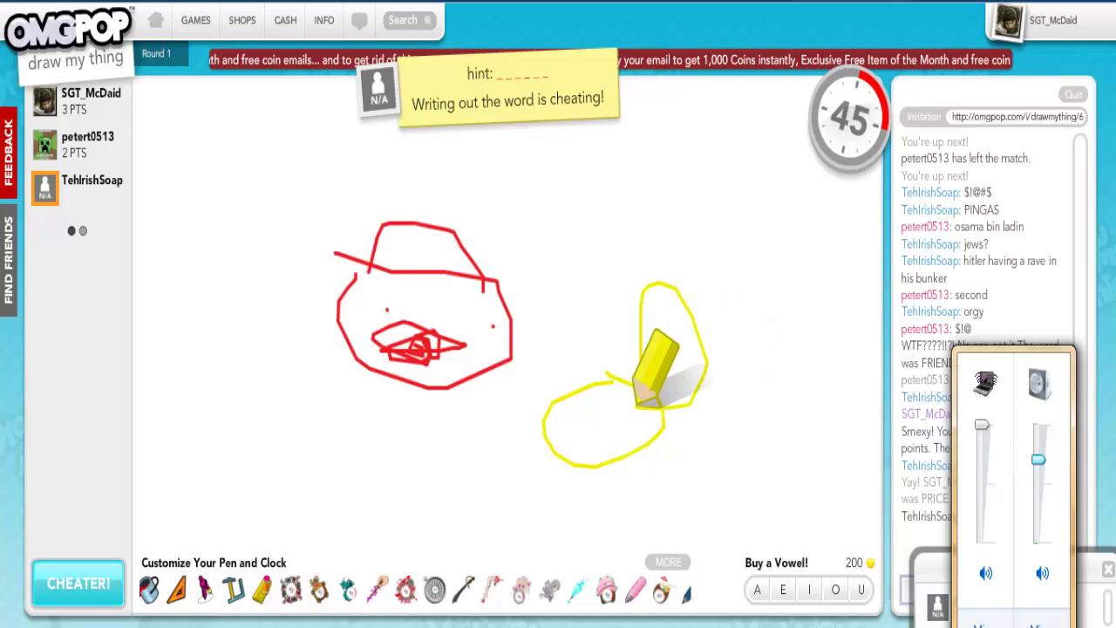
{"action": "left_click", "coordinate": [994, 590]}
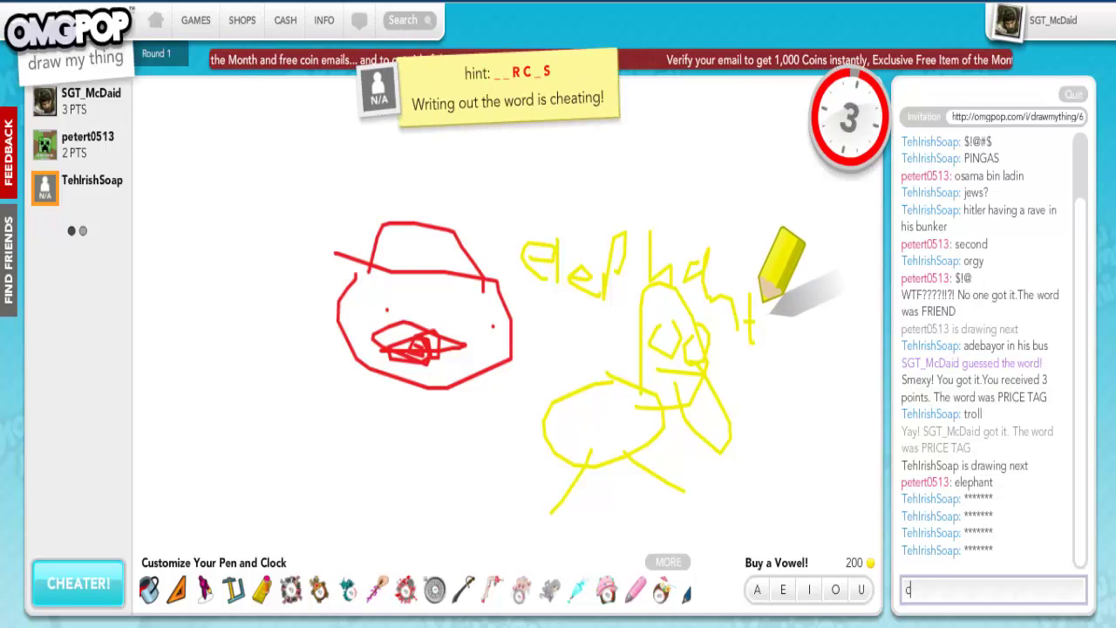
{"action": "type", "text": "circus"}
{"action": "key", "text": "Return"}
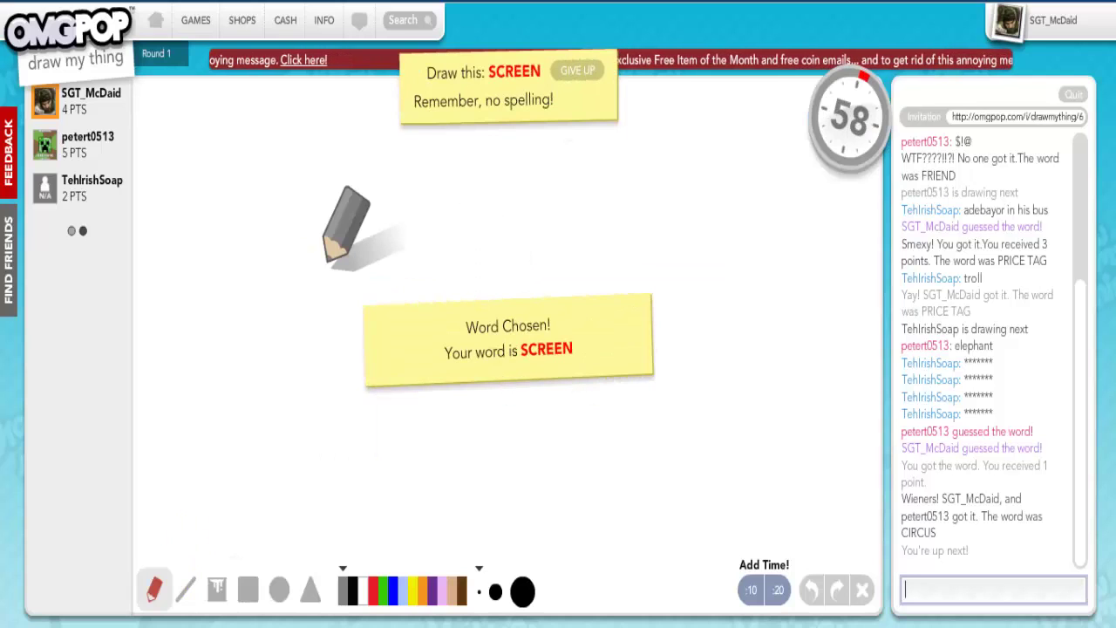
Step: Finish the monitor and stand, add a detailed tower on its left, and connect them with a cable
{"action": "mouse_move", "coordinate": [332, 189]}
{"action": "left_mouse_down"}
{"action": "mouse_move", "coordinate": [513, 365]}
{"action": "mouse_move", "coordinate": [510, 209]}
{"action": "mouse_move", "coordinate": [390, 208]}
{"action": "left_mouse_up"}
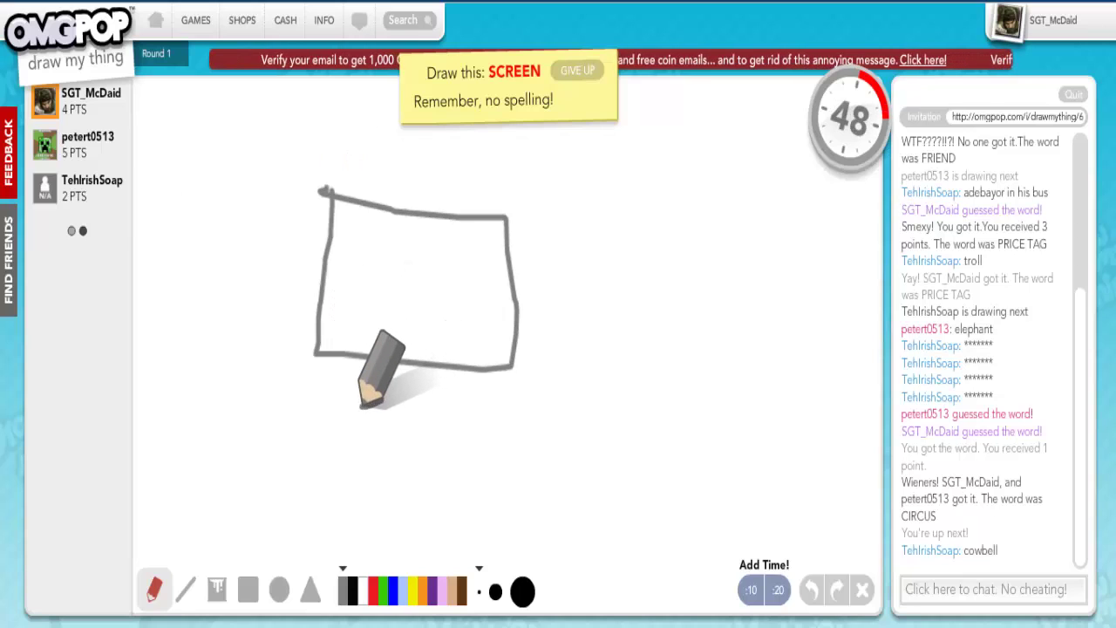
{"action": "mouse_move", "coordinate": [388, 359]}
{"action": "left_mouse_down"}
{"action": "mouse_move", "coordinate": [375, 410]}
{"action": "mouse_move", "coordinate": [419, 412]}
{"action": "mouse_move", "coordinate": [404, 398]}
{"action": "mouse_move", "coordinate": [406, 365]}
{"action": "left_mouse_up"}
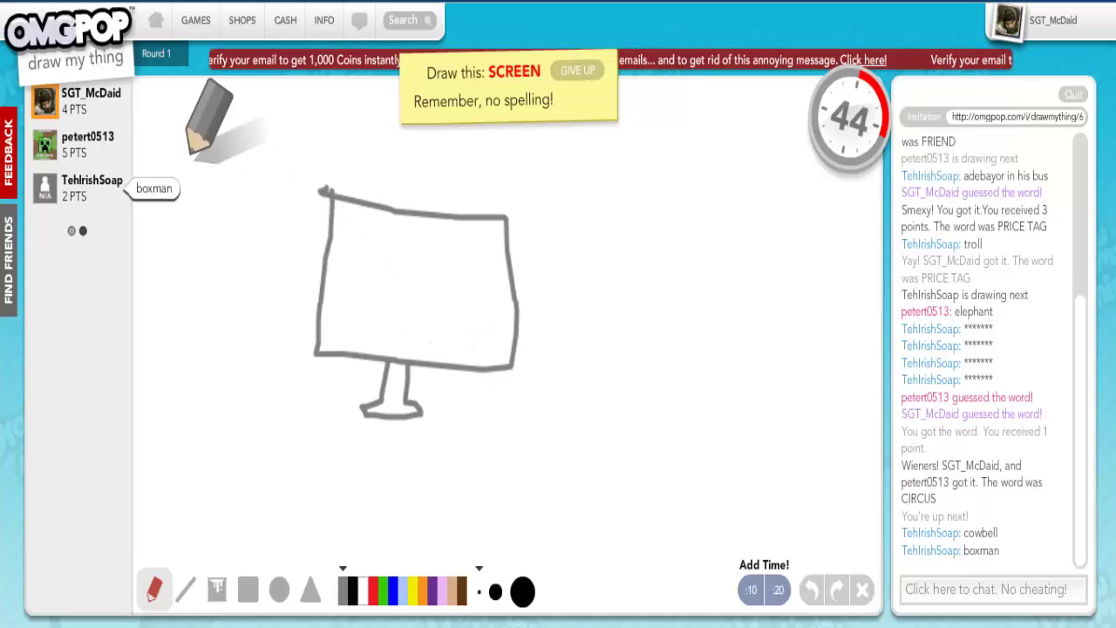
{"action": "mouse_move", "coordinate": [182, 159]}
{"action": "left_mouse_down"}
{"action": "mouse_move", "coordinate": [165, 373]}
{"action": "mouse_move", "coordinate": [234, 380]}
{"action": "mouse_move", "coordinate": [228, 162]}
{"action": "mouse_move", "coordinate": [173, 160]}
{"action": "left_mouse_up"}
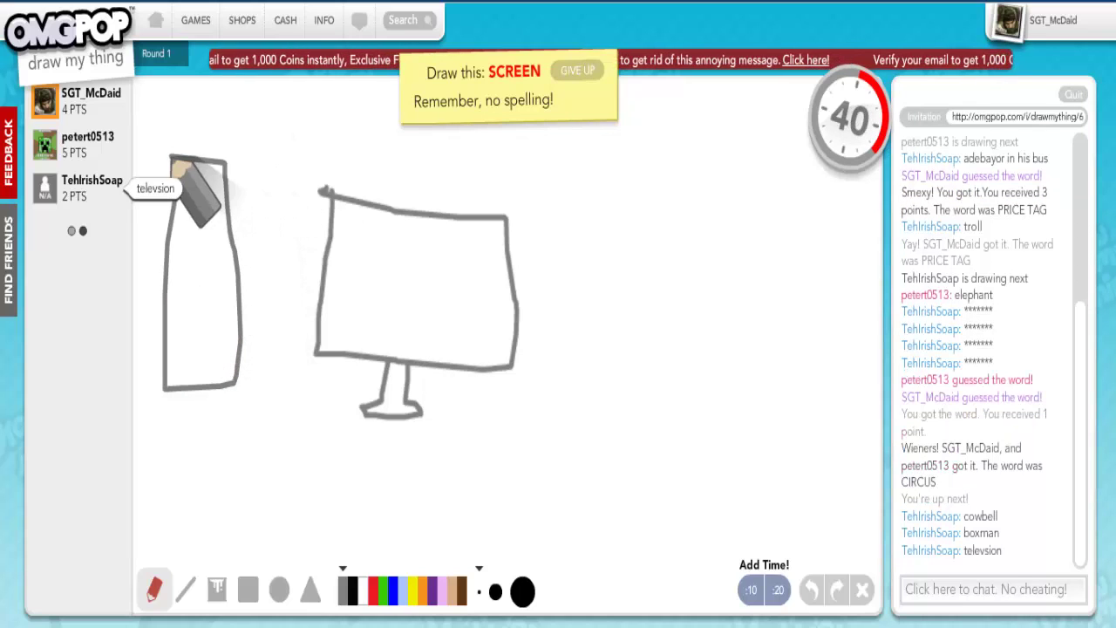
{"action": "mouse_move", "coordinate": [183, 197]}
{"action": "left_mouse_down"}
{"action": "mouse_move", "coordinate": [207, 197]}
{"action": "mouse_move", "coordinate": [185, 219]}
{"action": "left_mouse_up"}
{"action": "left_click_drag", "start_coordinate": [184, 219], "coordinate": [185, 195]}
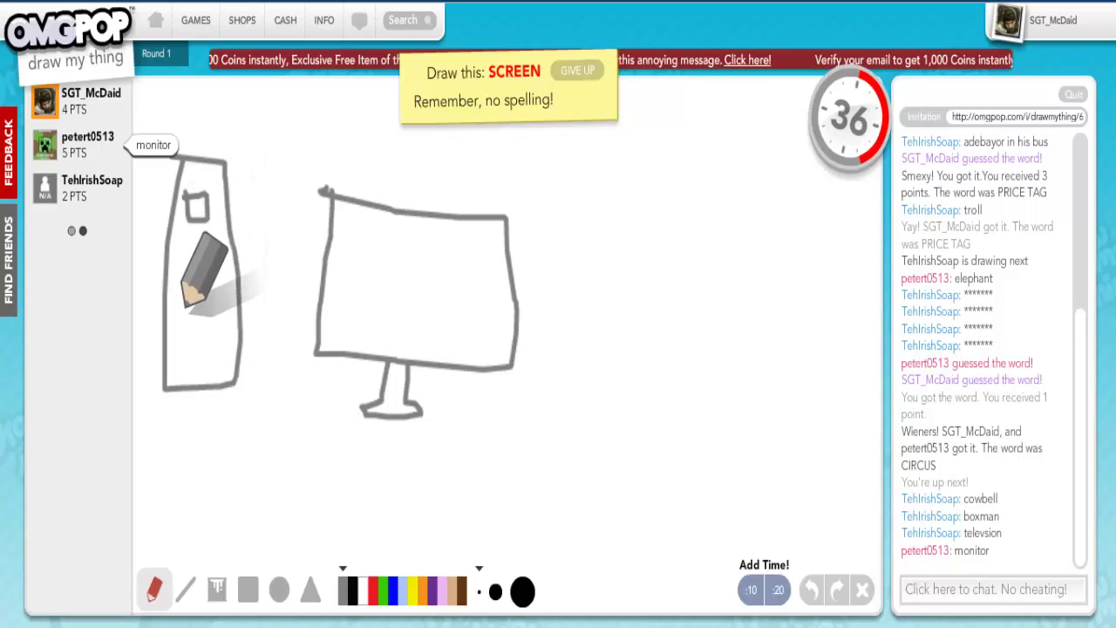
{"action": "mouse_move", "coordinate": [181, 317]}
{"action": "left_mouse_down"}
{"action": "mouse_move", "coordinate": [209, 251]}
{"action": "mouse_move", "coordinate": [231, 287]}
{"action": "mouse_move", "coordinate": [202, 307]}
{"action": "left_mouse_up"}
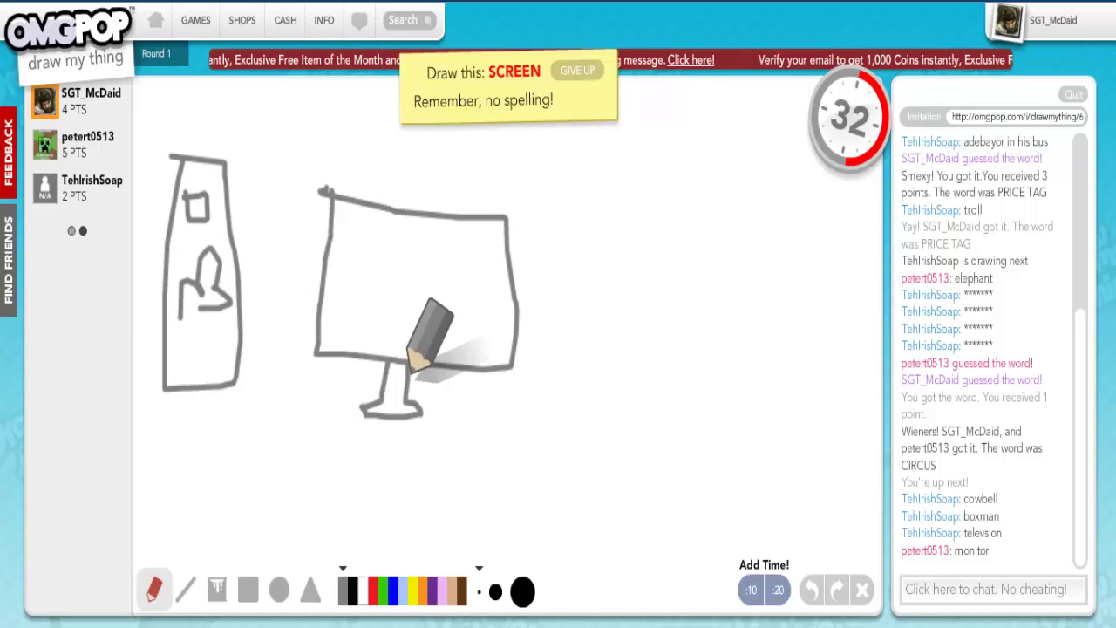
{"action": "left_click_drag", "start_coordinate": [318, 286], "coordinate": [237, 229]}
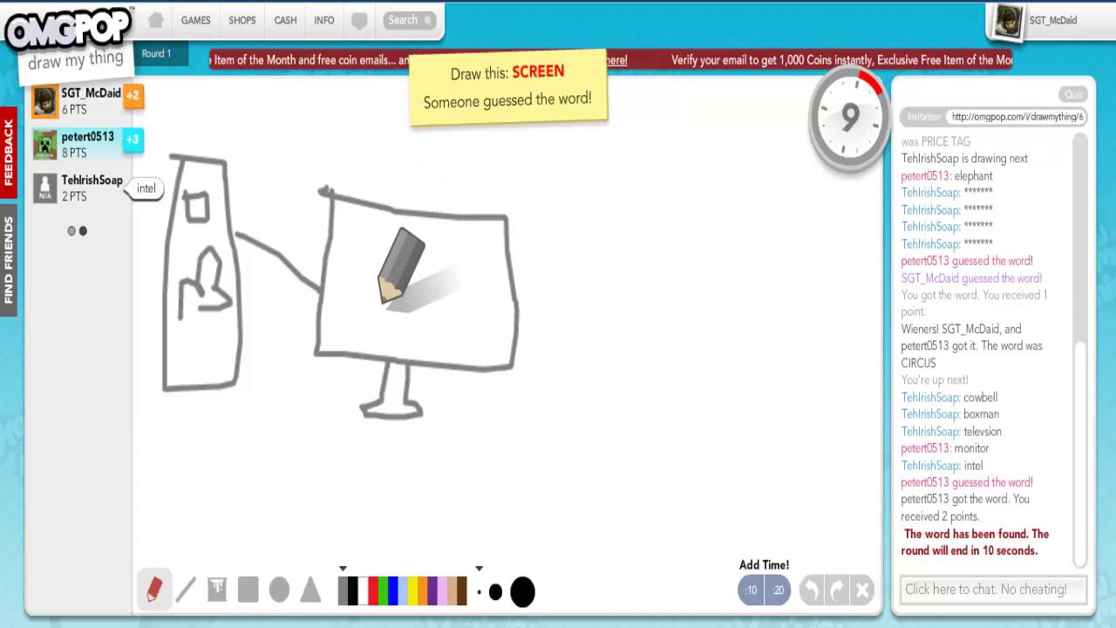
{"action": "mouse_move", "coordinate": [380, 319]}
{"action": "left_mouse_down"}
{"action": "mouse_move", "coordinate": [387, 279]}
{"action": "mouse_move", "coordinate": [390, 301]}
{"action": "mouse_move", "coordinate": [405, 256]}
{"action": "mouse_move", "coordinate": [419, 295]}
{"action": "left_mouse_up"}
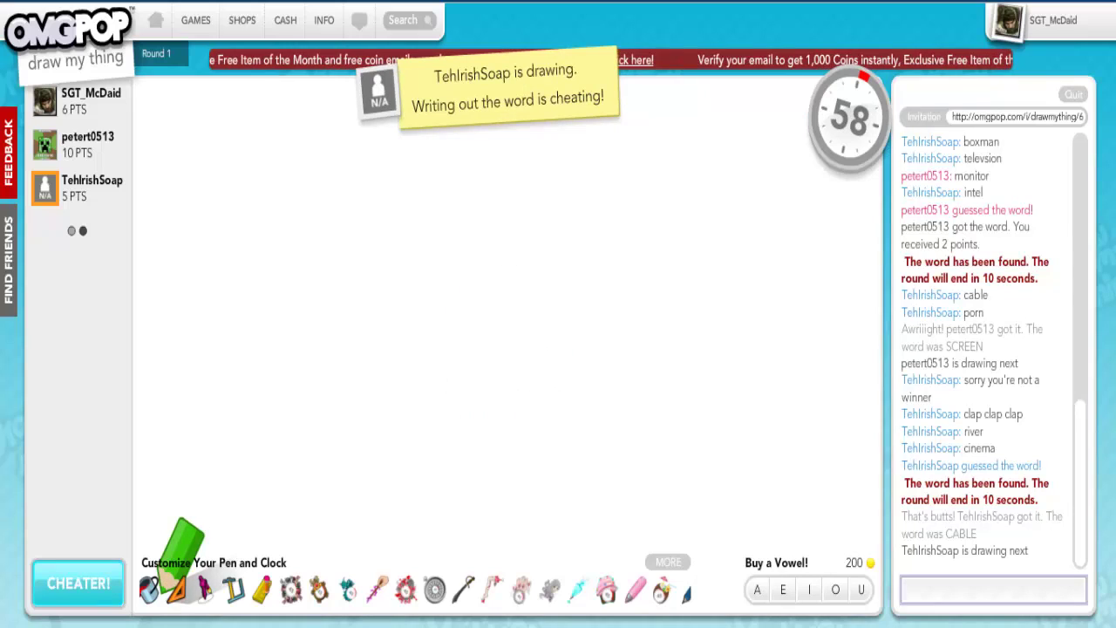
Step: Guess 'box', then 'railway', then the correct 'subway' in chat
{"action": "left_click_drag", "start_coordinate": [390, 242], "coordinate": [551, 344]}
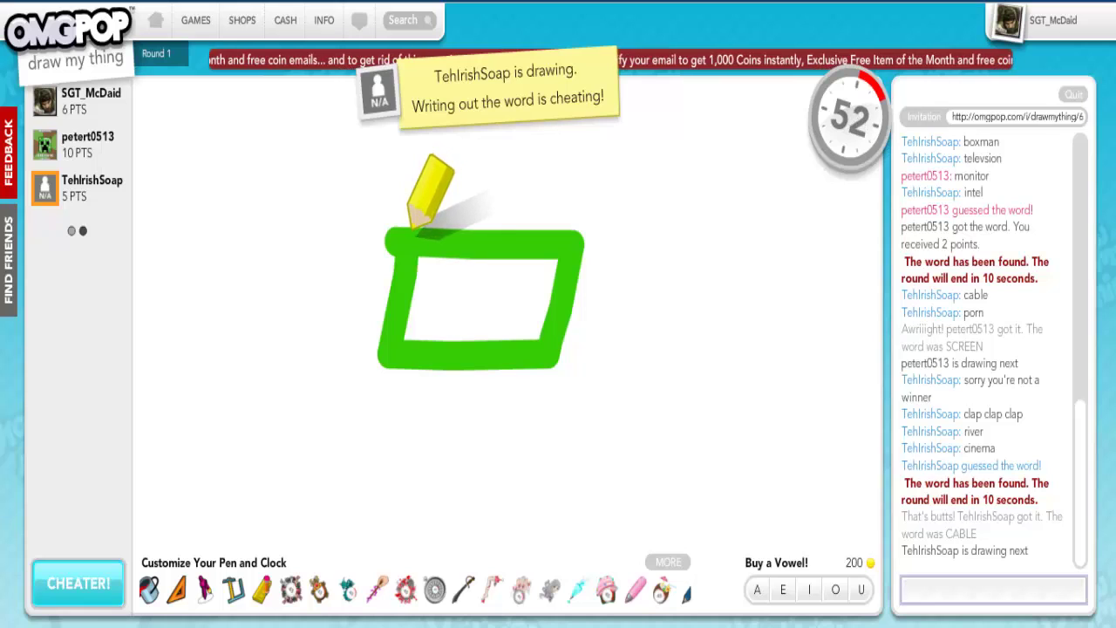
{"action": "type", "text": "bo"}
{"action": "key", "text": "Return"}
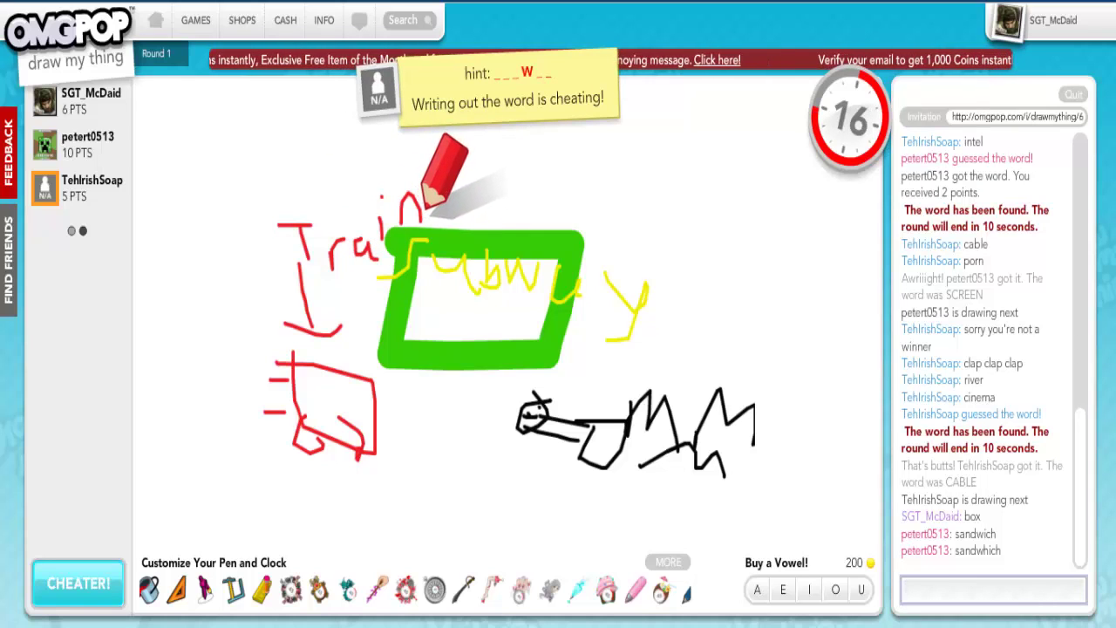
{"action": "type", "text": "rail"}
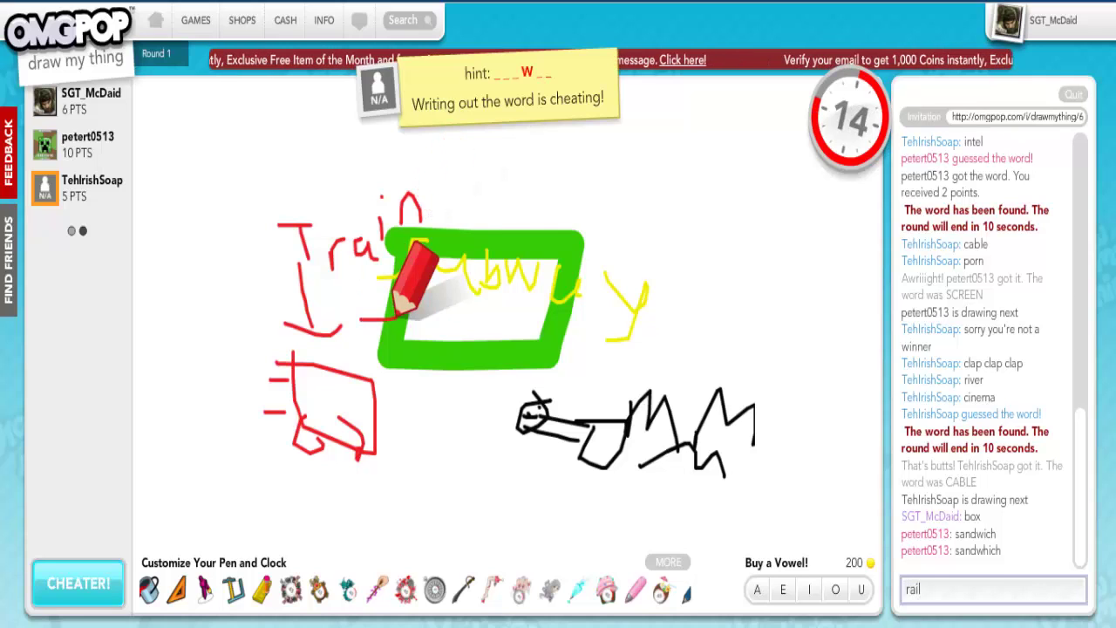
{"action": "type", "text": "way"}
{"action": "key", "text": "Return"}
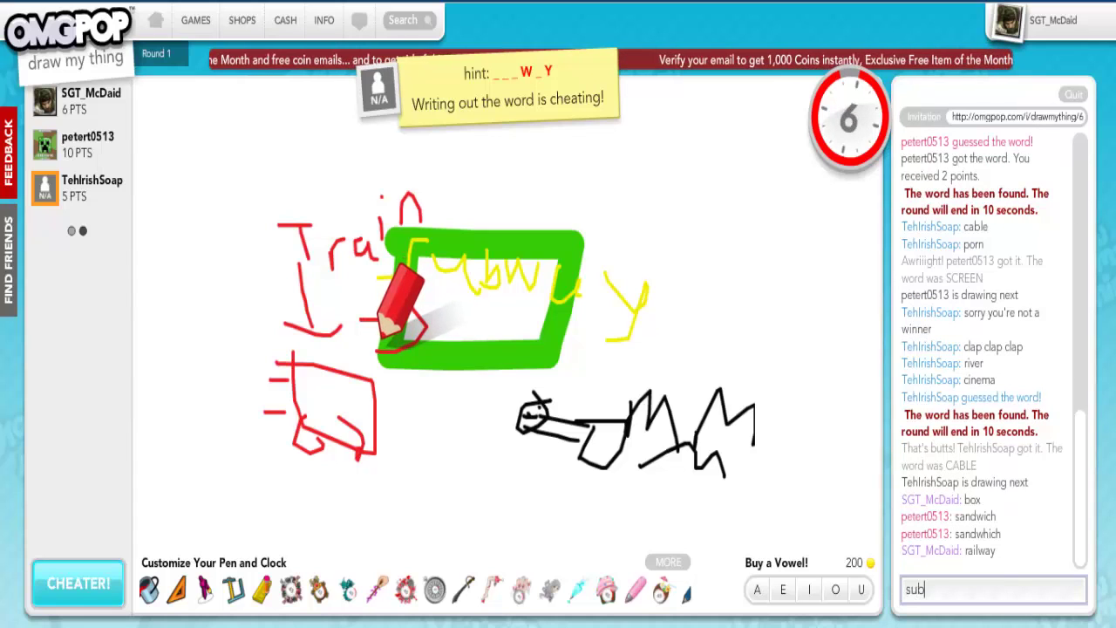
{"action": "key", "text": "Return"}
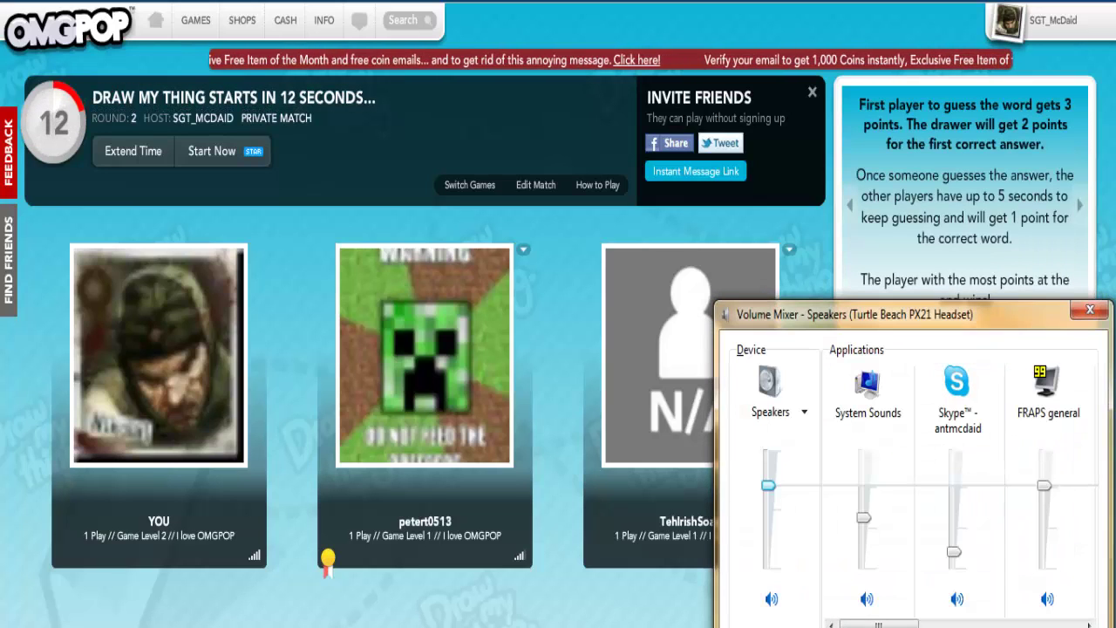
{"action": "left_click_drag", "start_coordinate": [954, 551], "coordinate": [954, 534]}
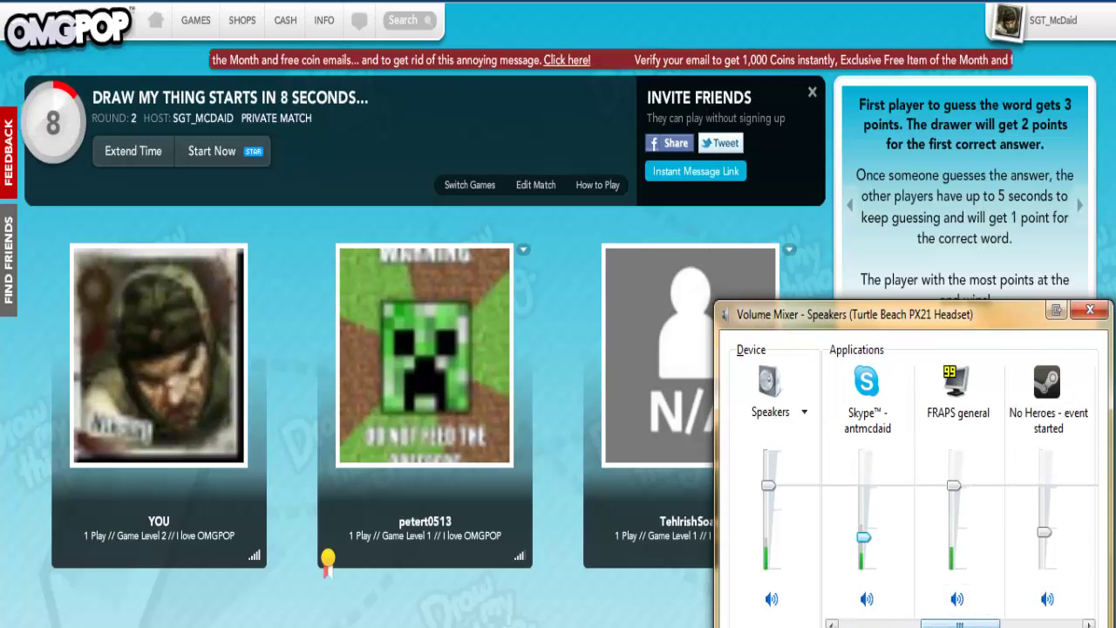
{"action": "scroll", "coordinate": [954, 361], "scroll_direction": "right", "scroll_amount": 1}
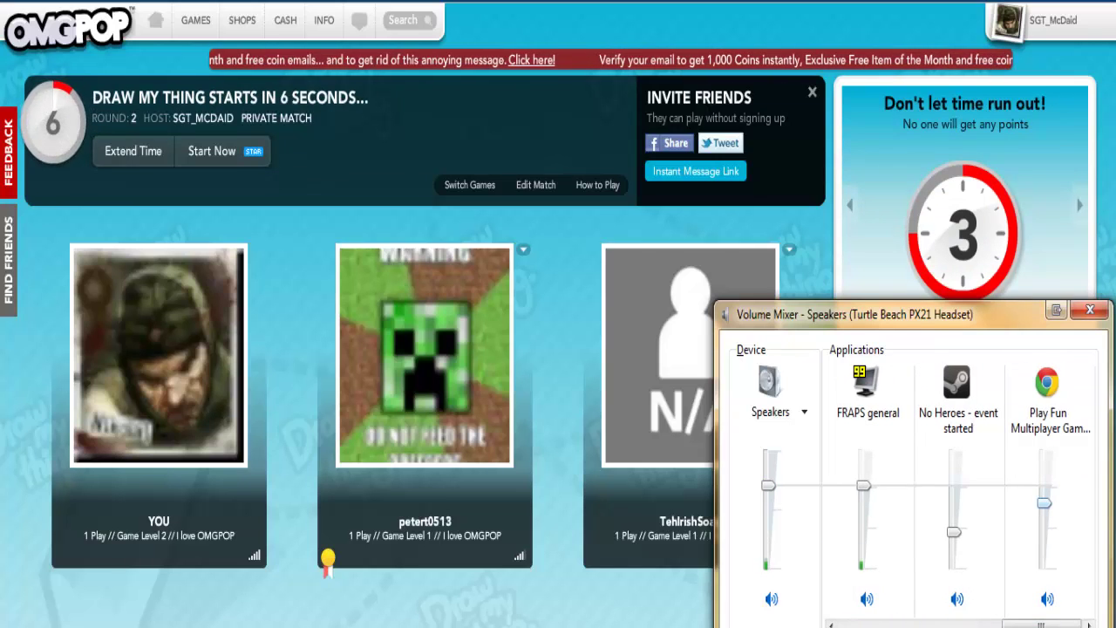